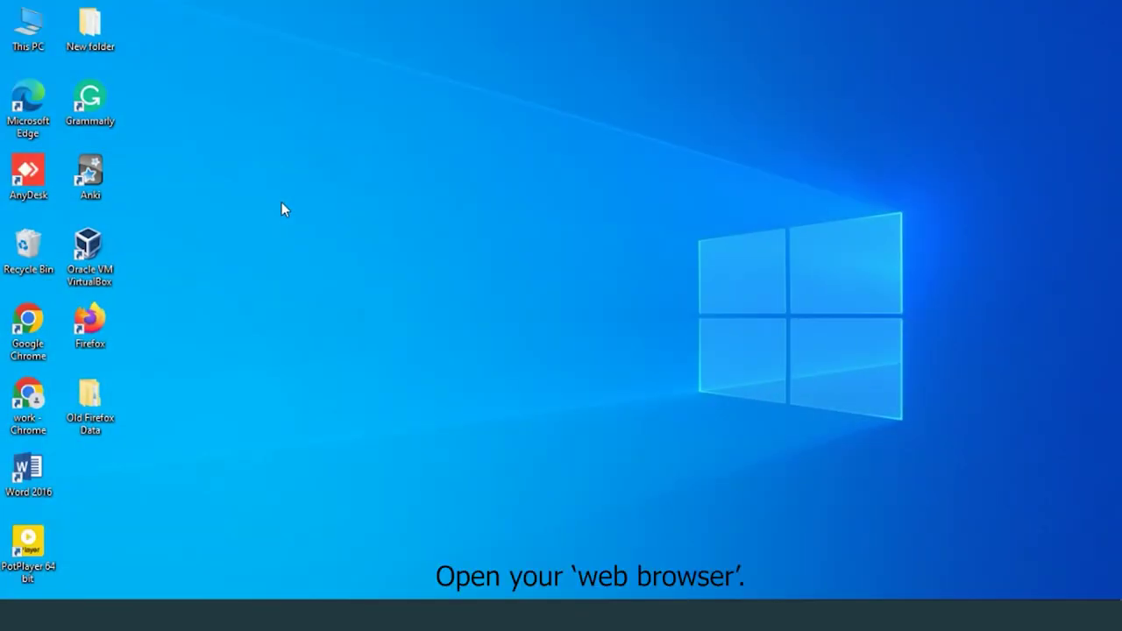
- Launch Chrome and load the router login page at 192.168.1.1
double_click(40, 406)
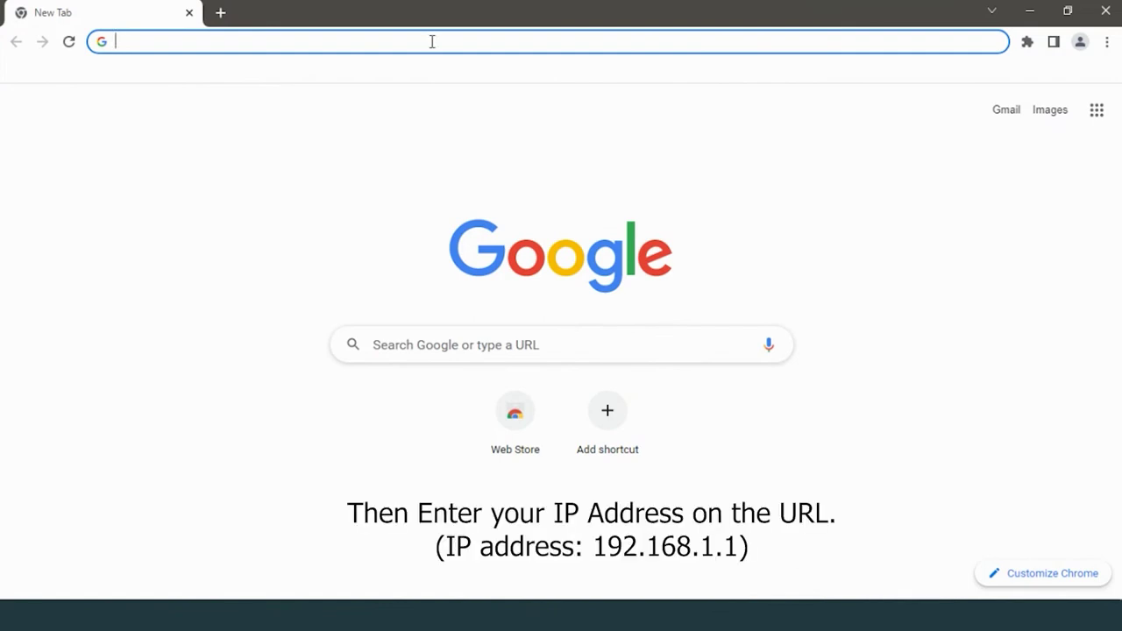
text(1)
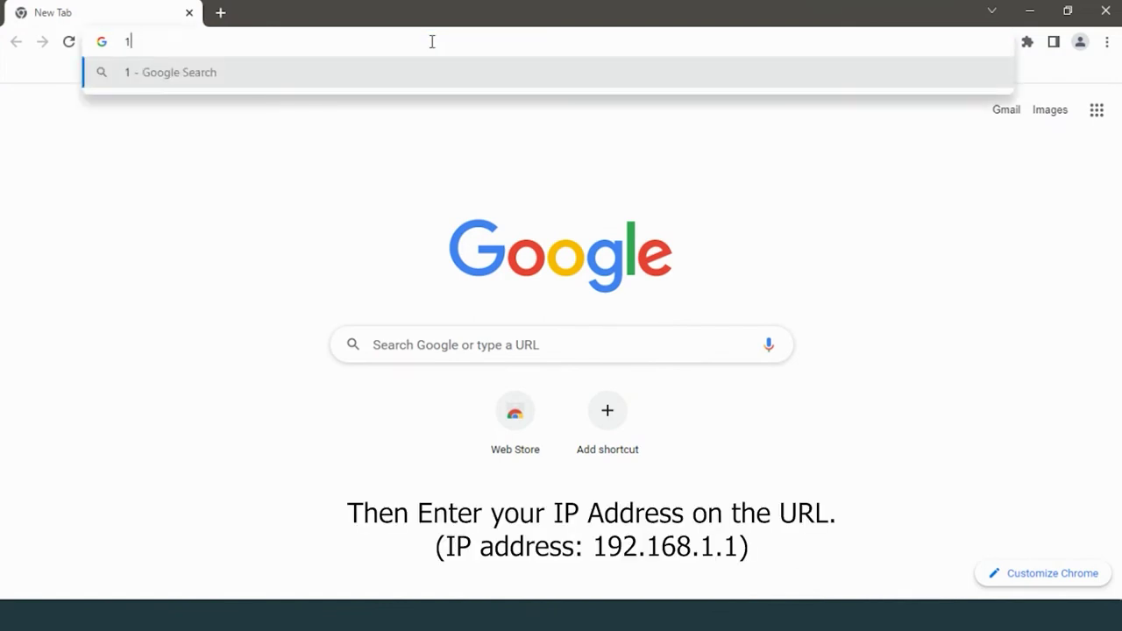
text(92.1)
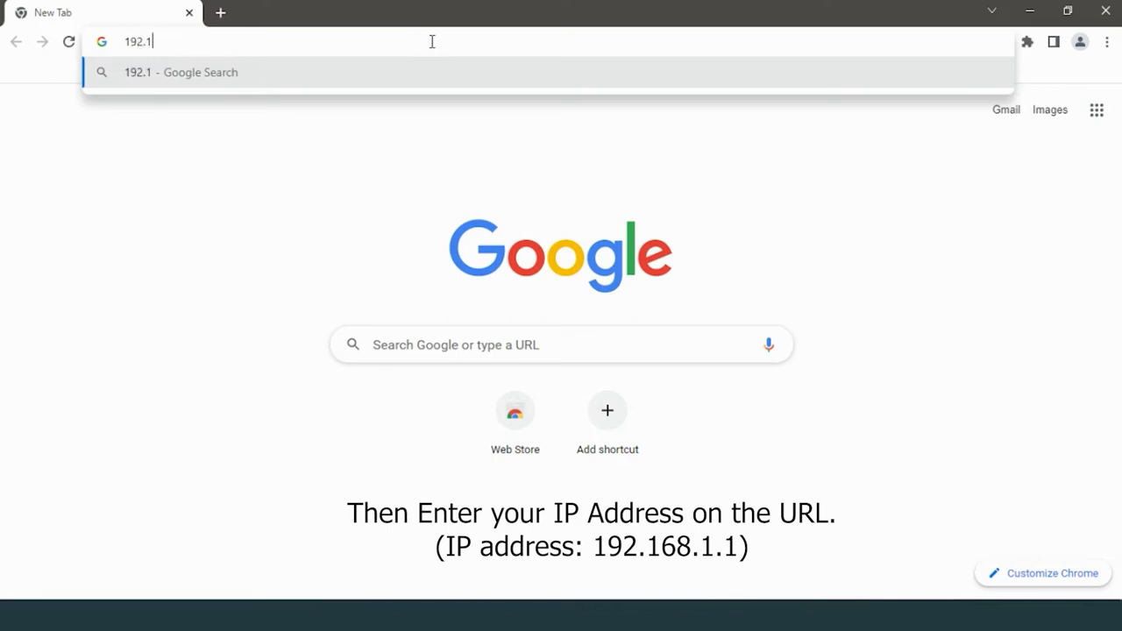
text(68.1.1)
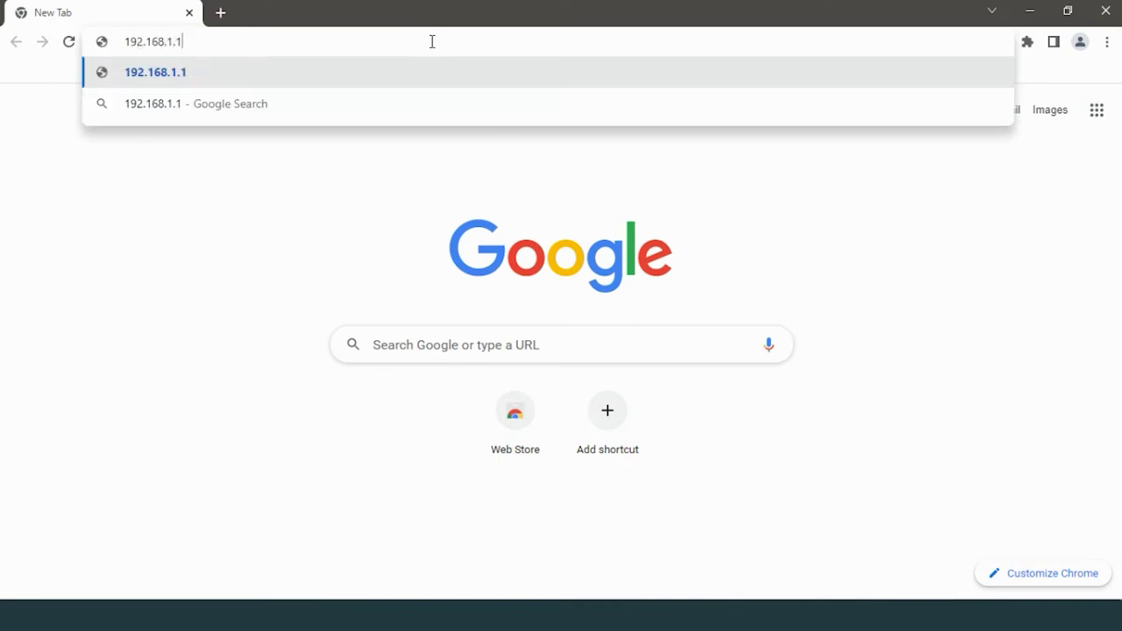
key(Return)
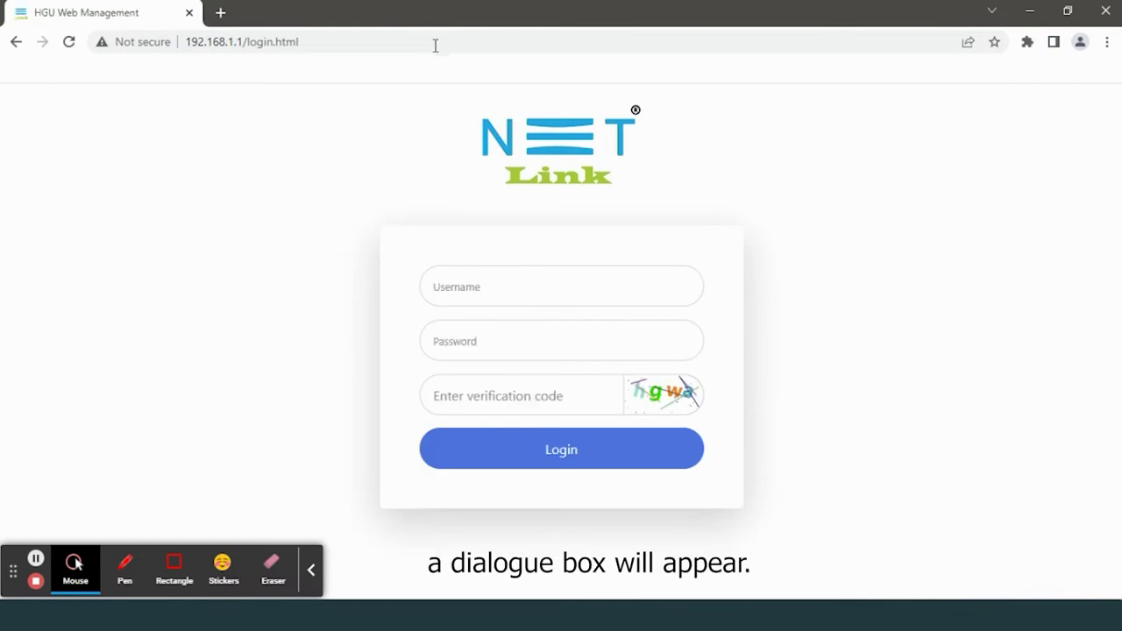
- Log in with the admin username, password and verification code to reach Device Basic Info
click(313, 570)
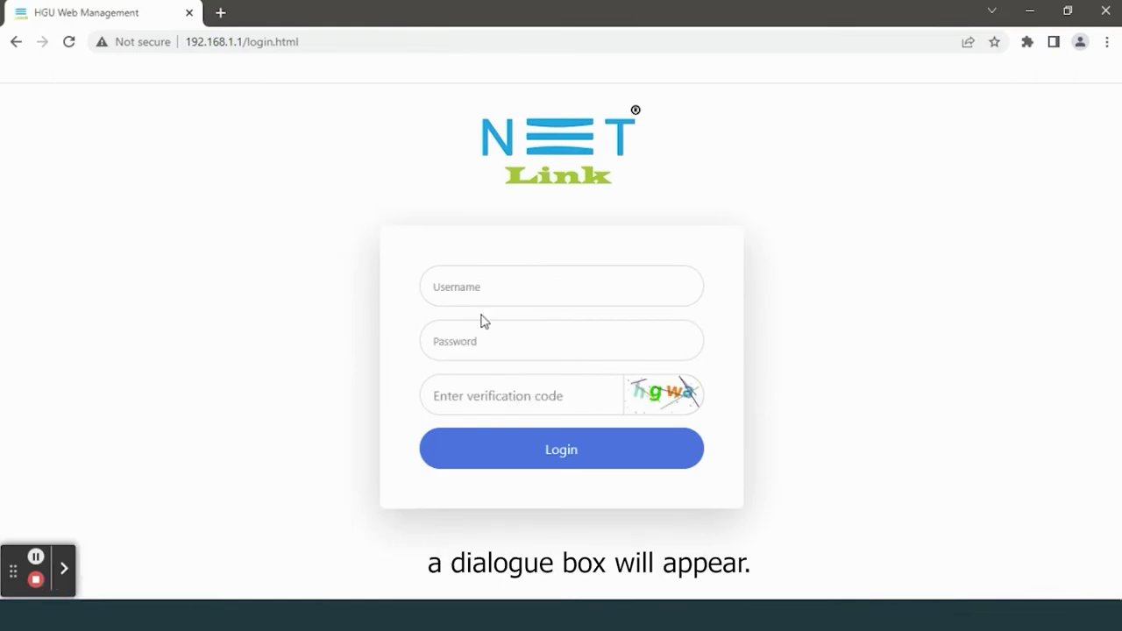
click(493, 282)
text(ad)
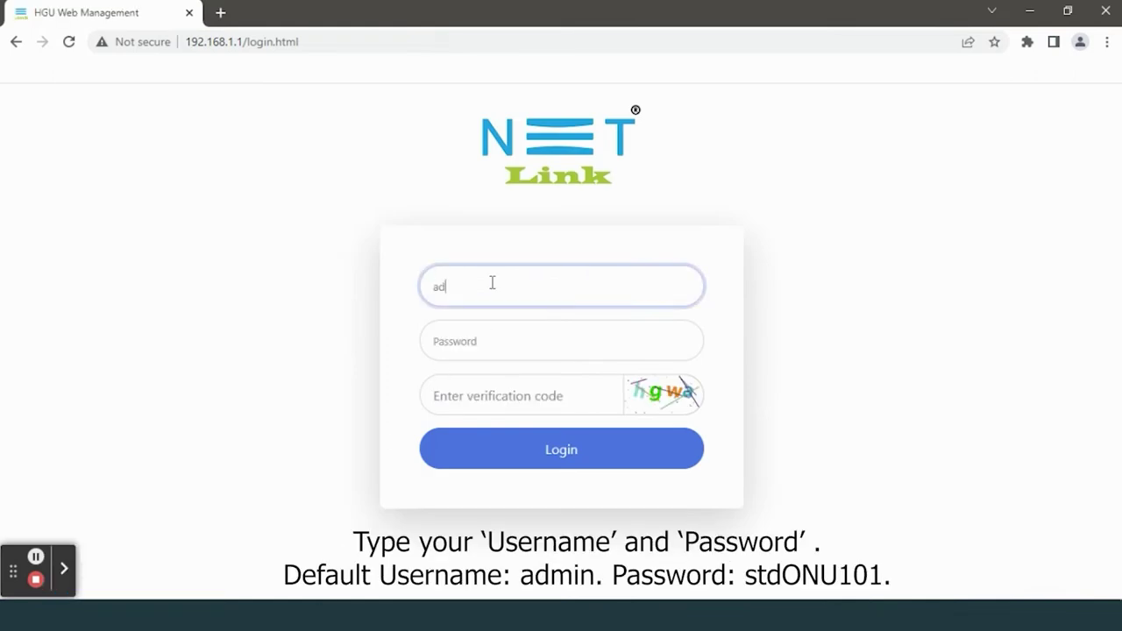
text(min)
click(495, 344)
text(s)
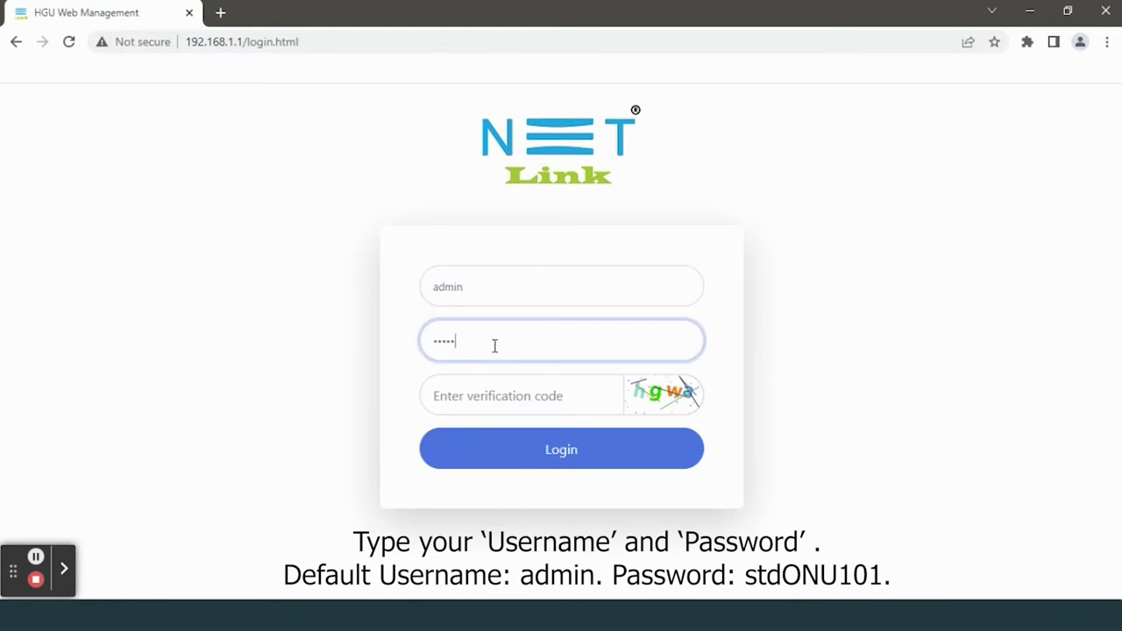
text(tdONU10)
click(513, 401)
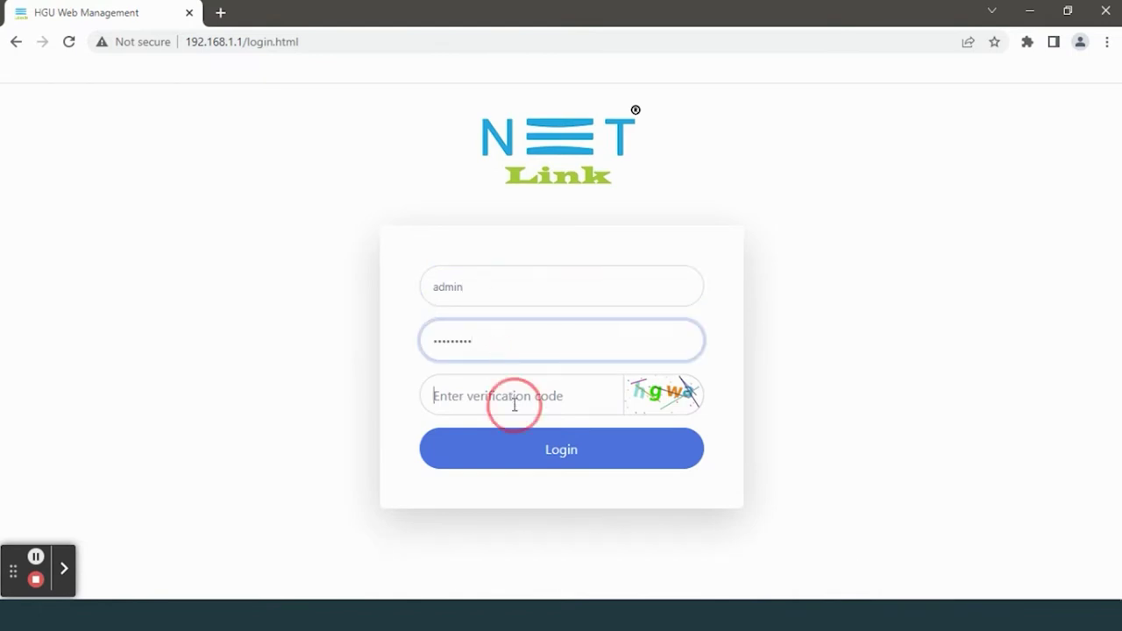
text(h)
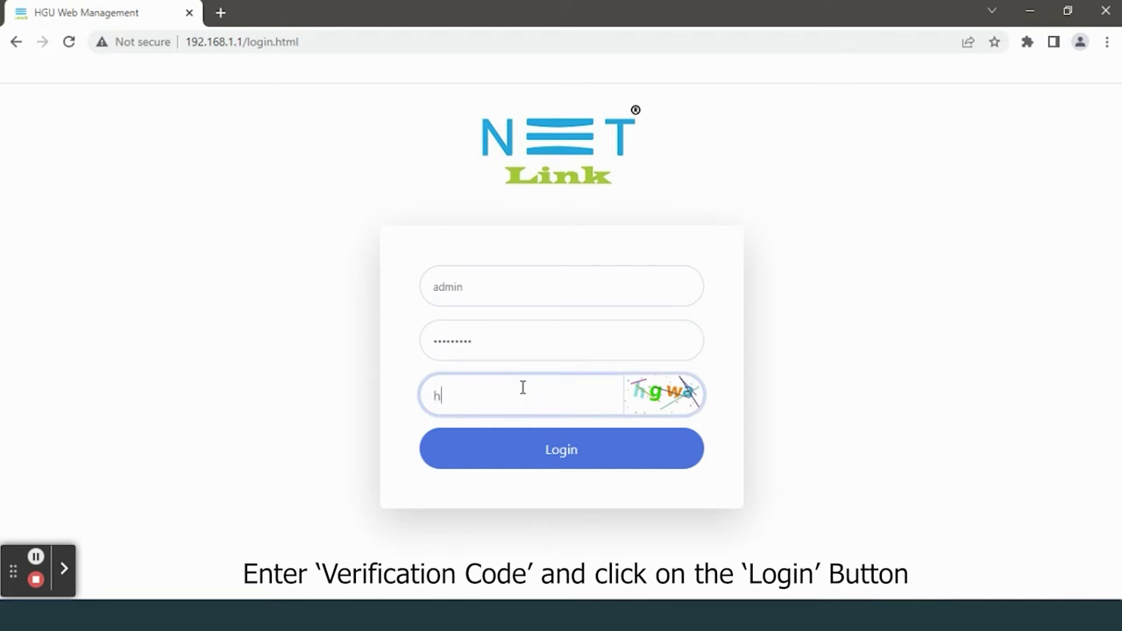
text(gwa)
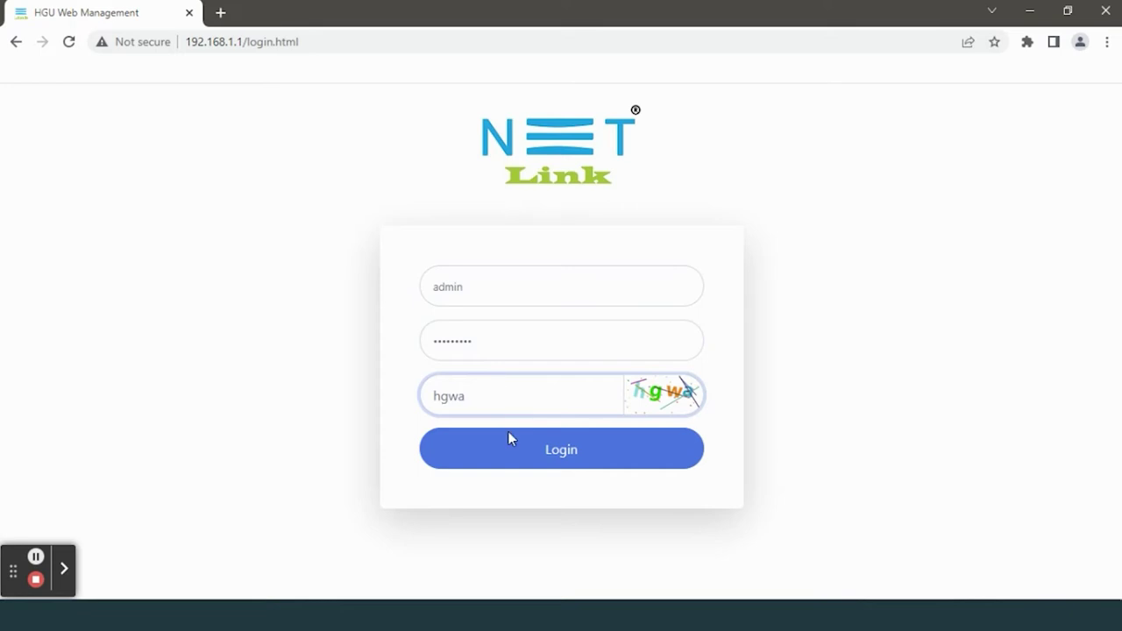
click(523, 454)
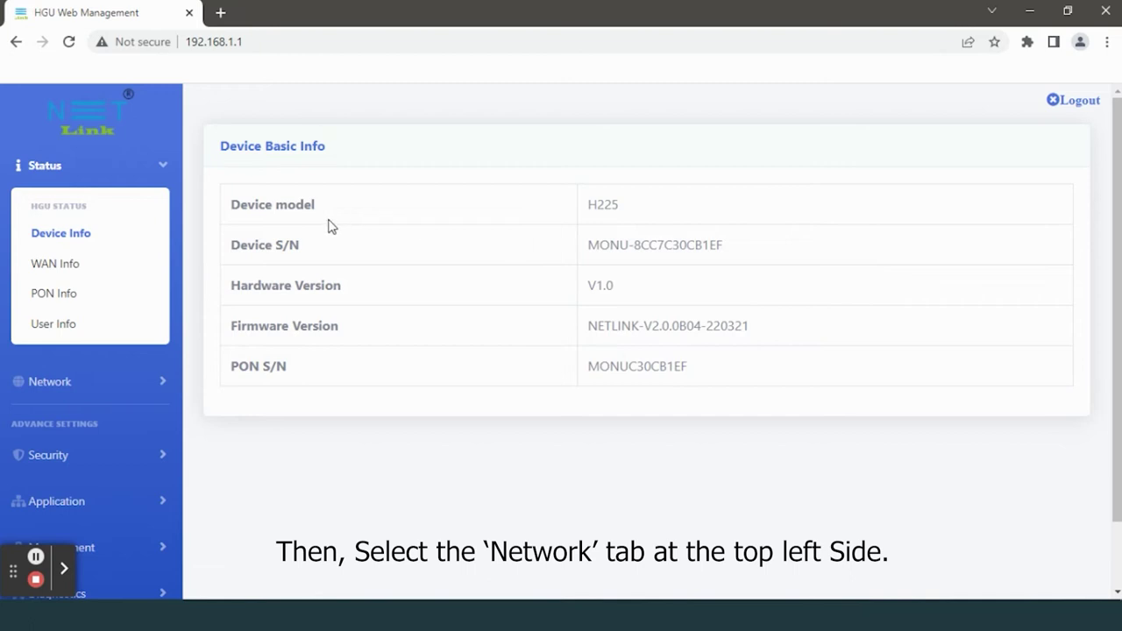
- Expand Network in the sidebar to list WAN, LAN, 2.4G, 5G and related pages
click(155, 385)
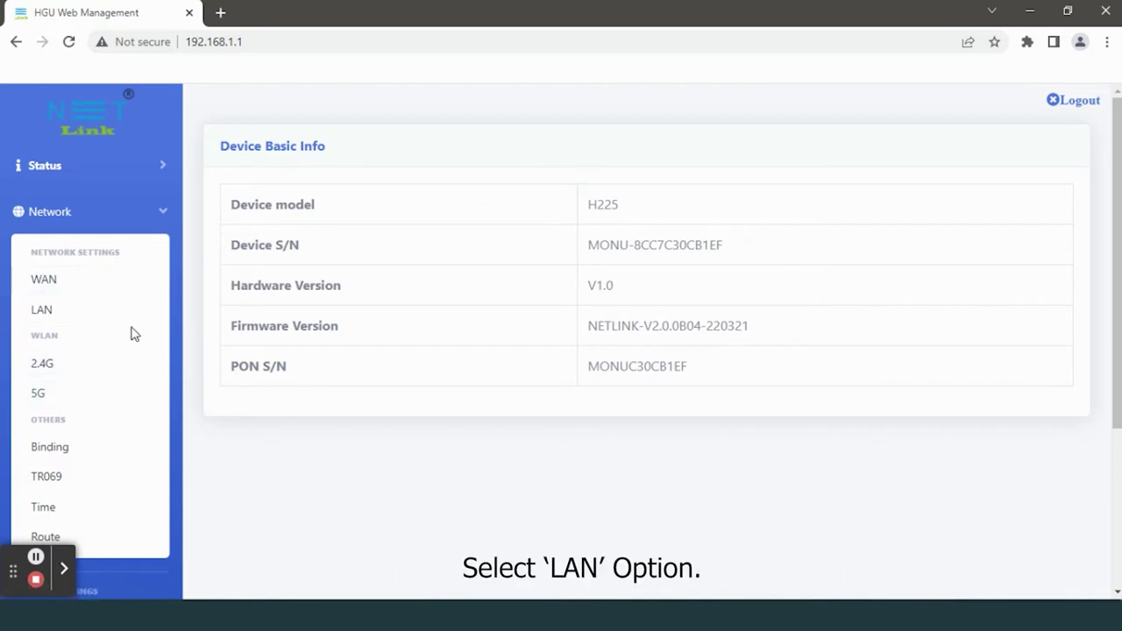
- On the LAN page, set DNS Mode to Static with primary 8.8.8.8 and secondary 1.1.1.1, and submit
click(76, 321)
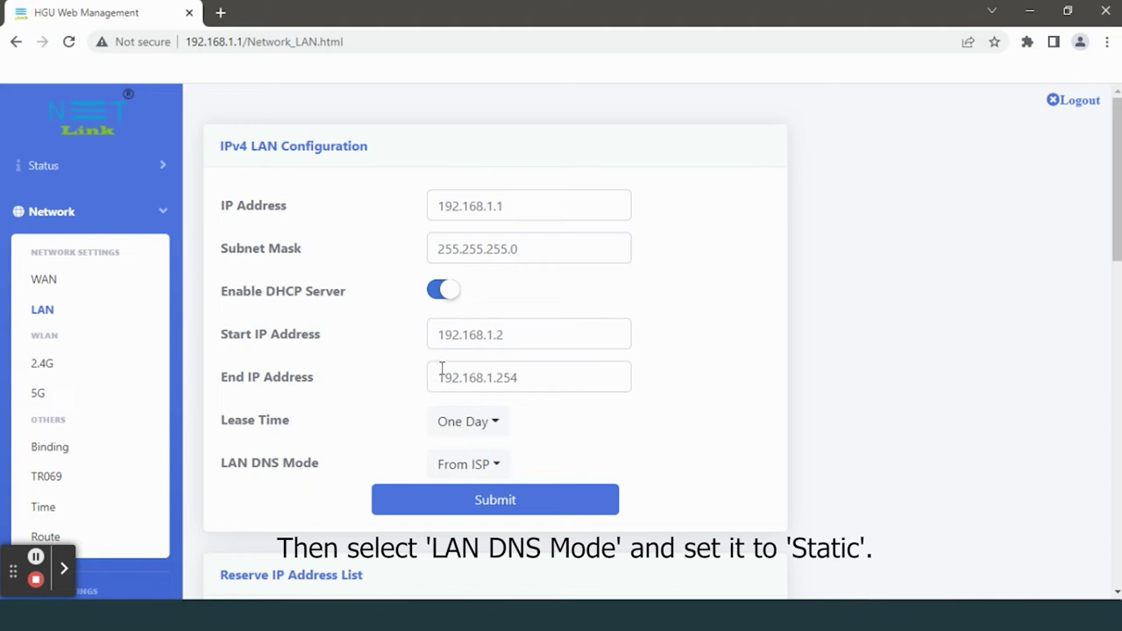
click(491, 465)
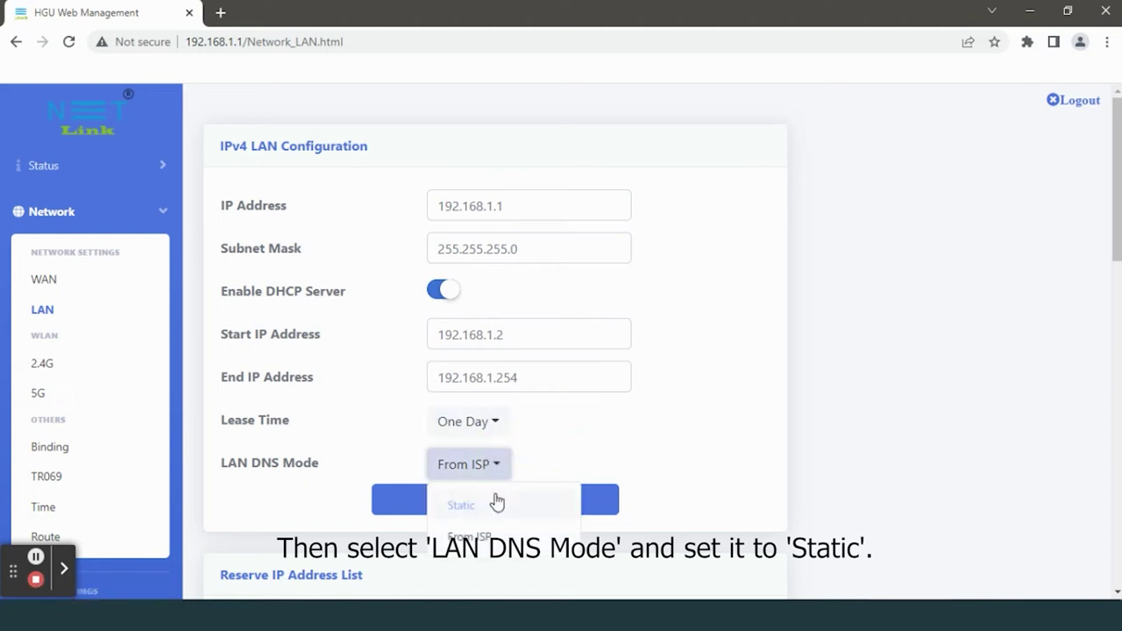
click(495, 504)
scroll(486, 411, down, 1)
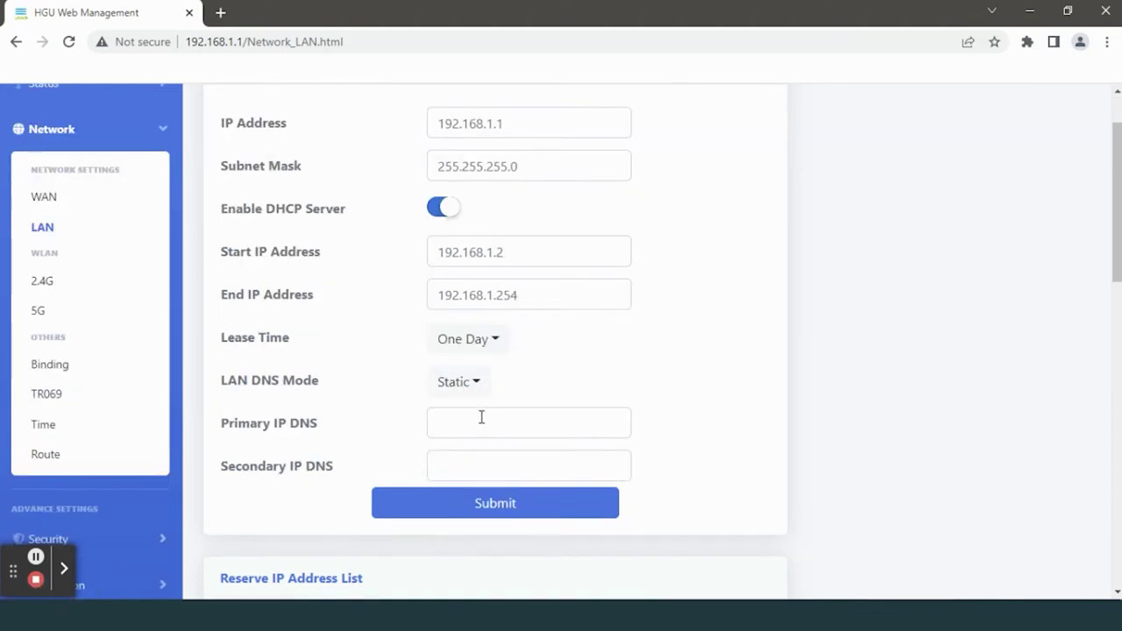
click(481, 417)
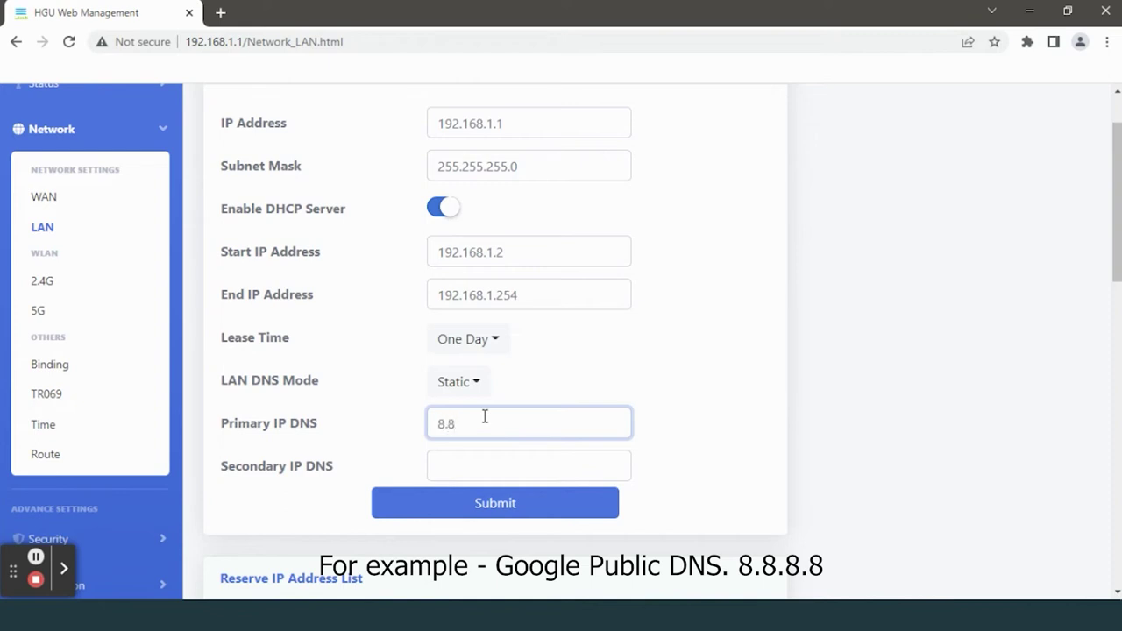
text(8.8)
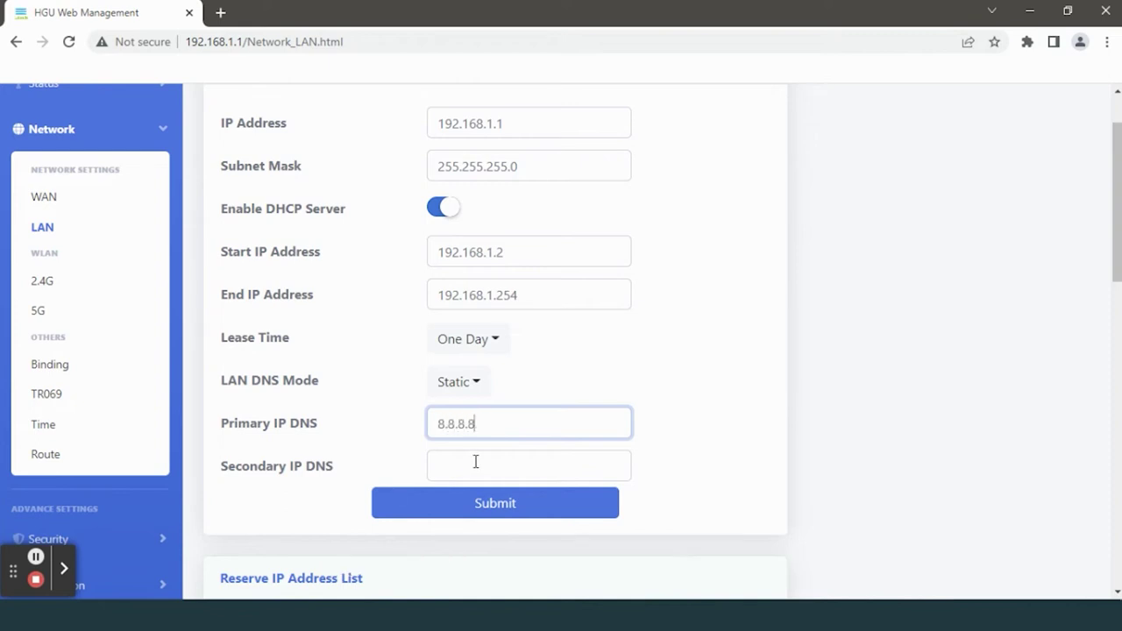
click(475, 463)
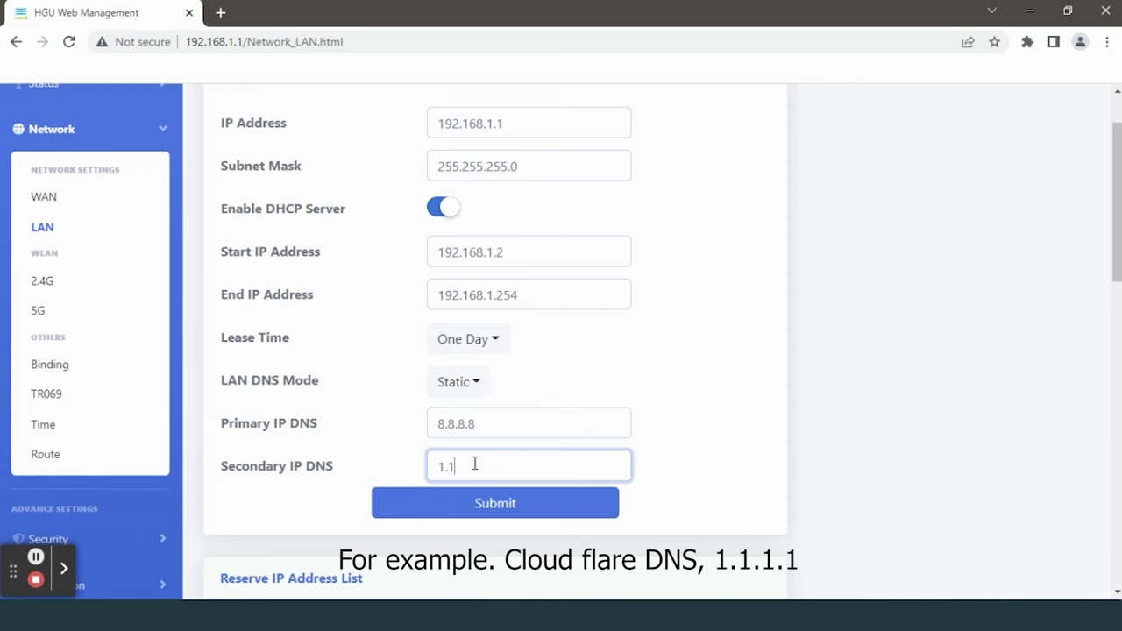
text(1.1.1.1)
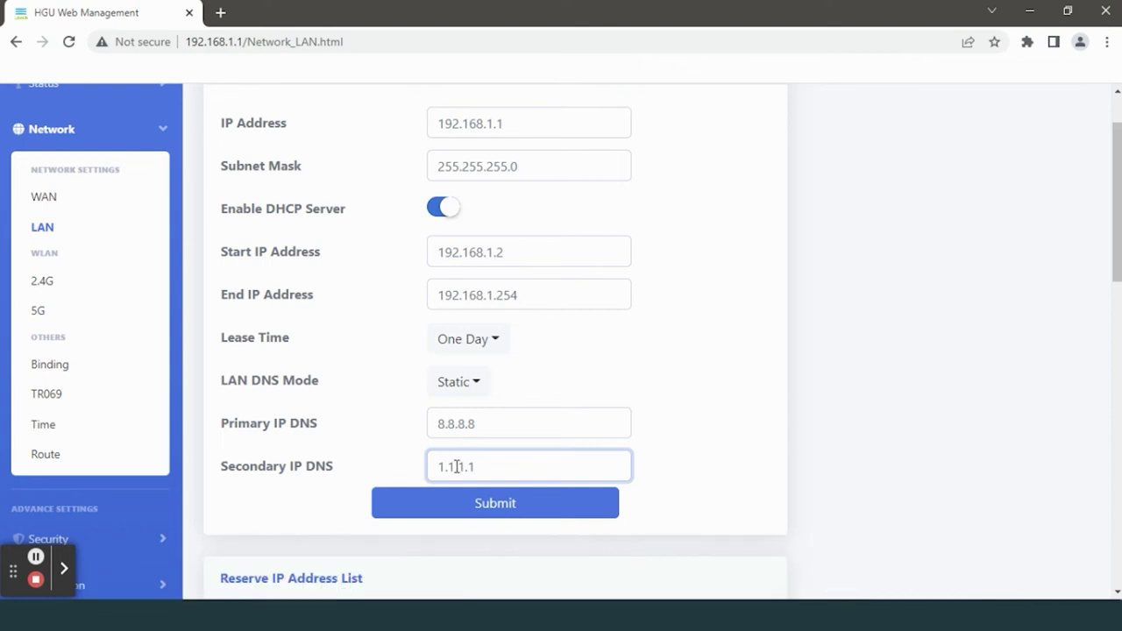
click(468, 501)
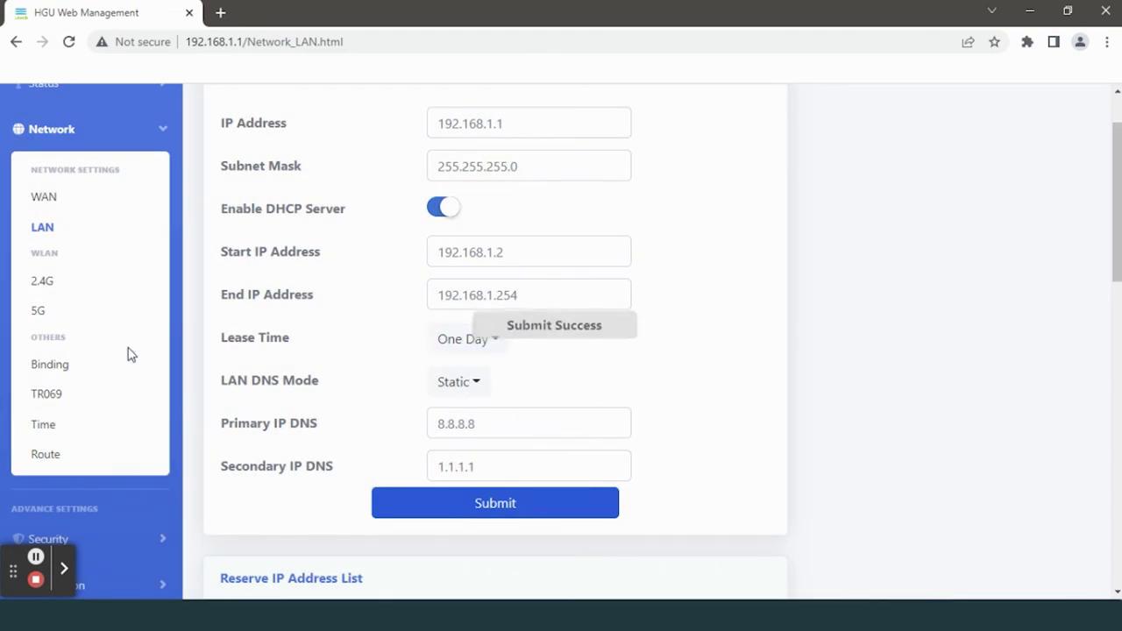
- Commit and reboot the ONT from Management > Device Manage, then return to the login form
scroll(196, 325, down, 3)
click(93, 399)
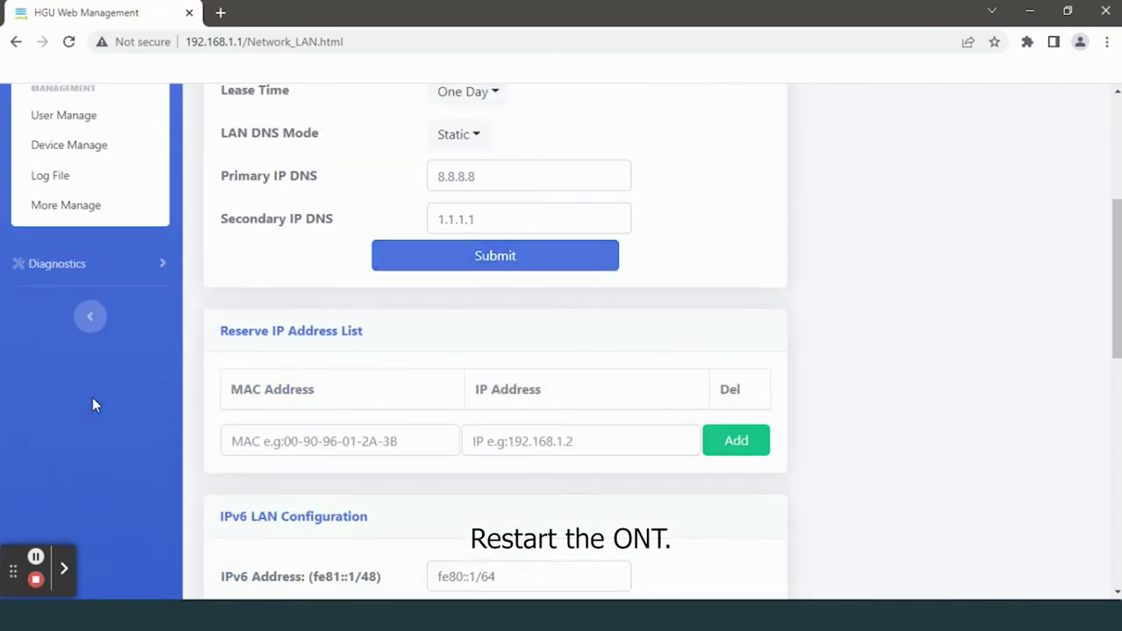
scroll(92, 369, up, 1)
click(60, 229)
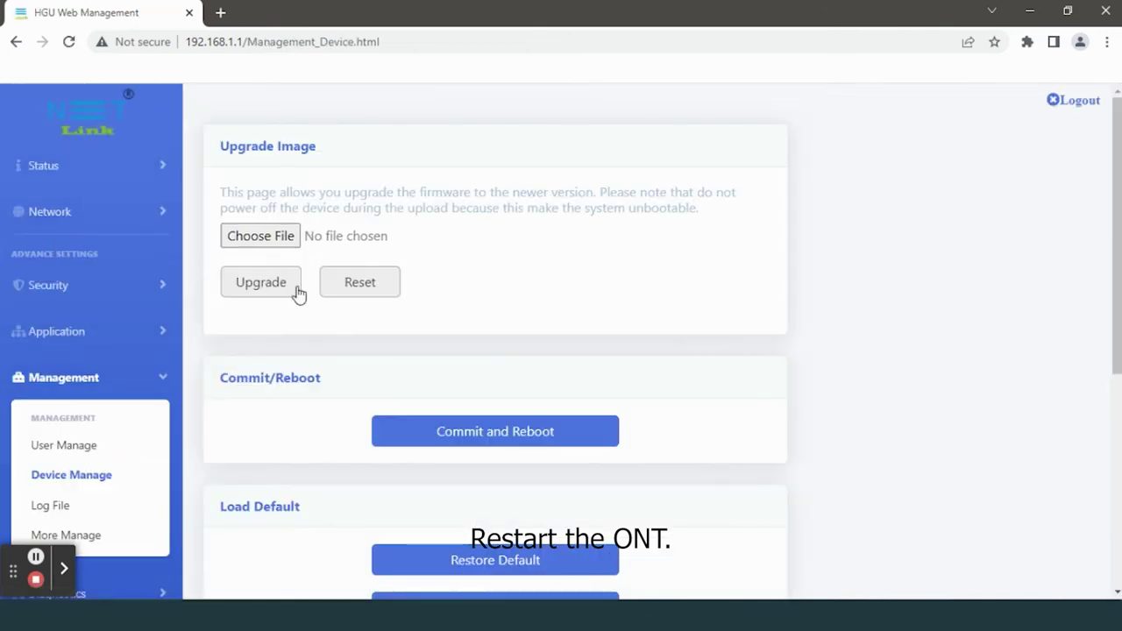
click(483, 435)
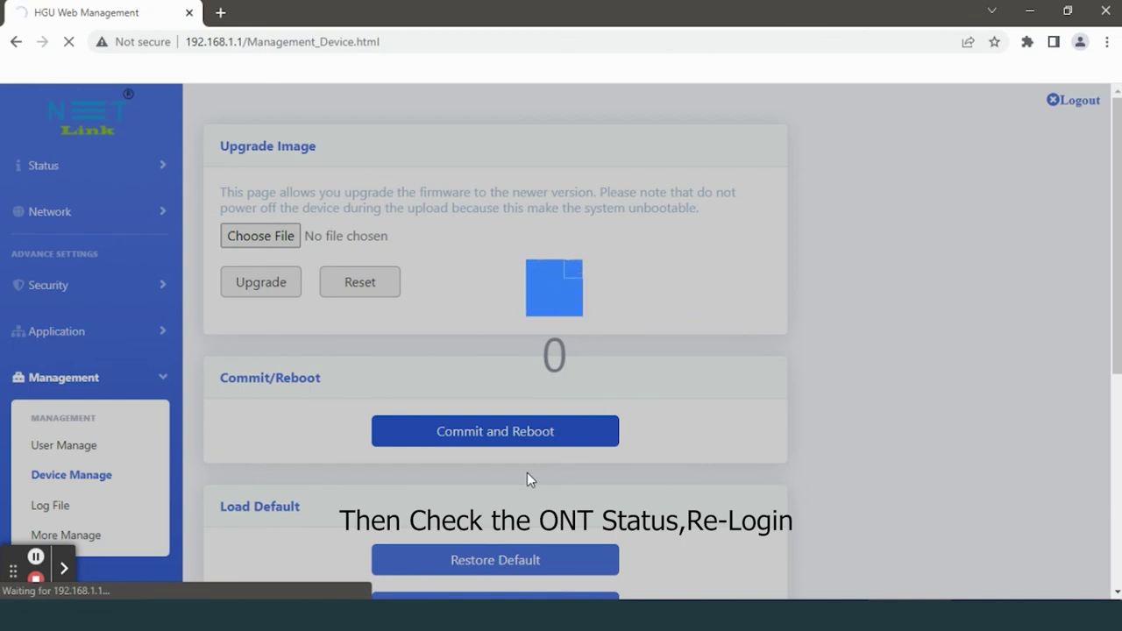
click(556, 291)
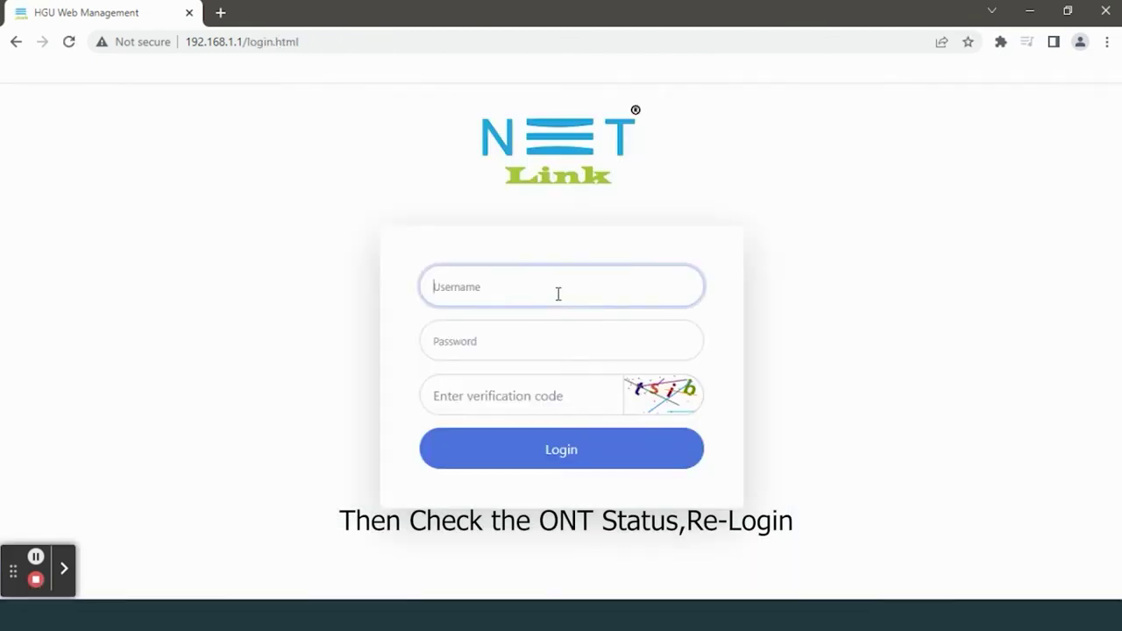
- Log back in with the credentials and verification code, then open Status > WAN Info to check DNS
text(admin)
key(Tab)
text(adm)
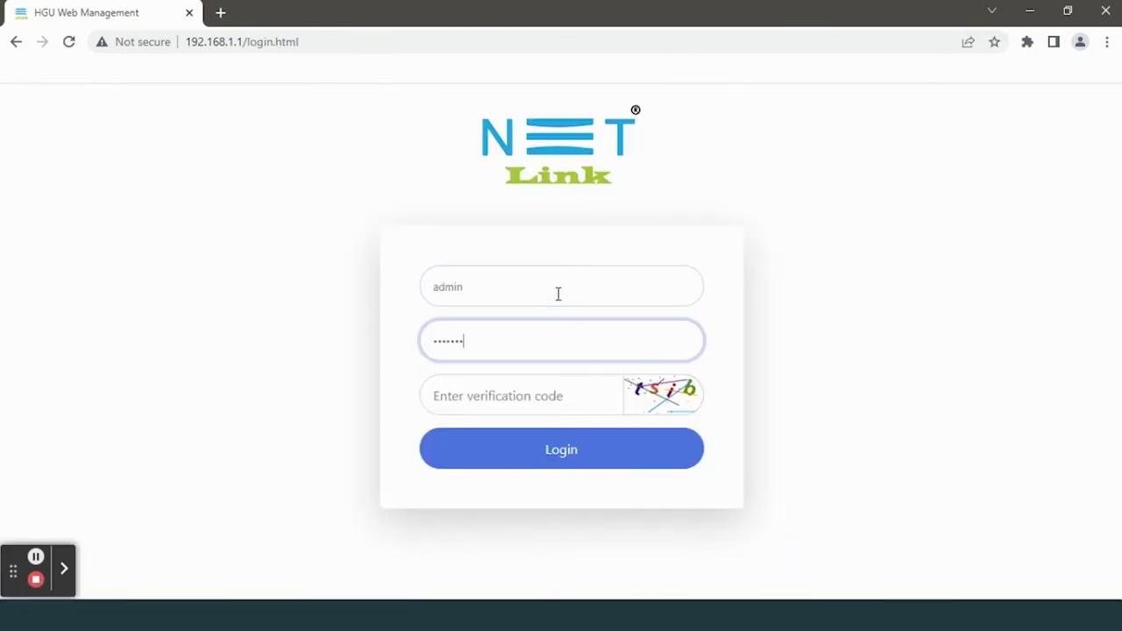
text(23)
key(Tab)
text(t)
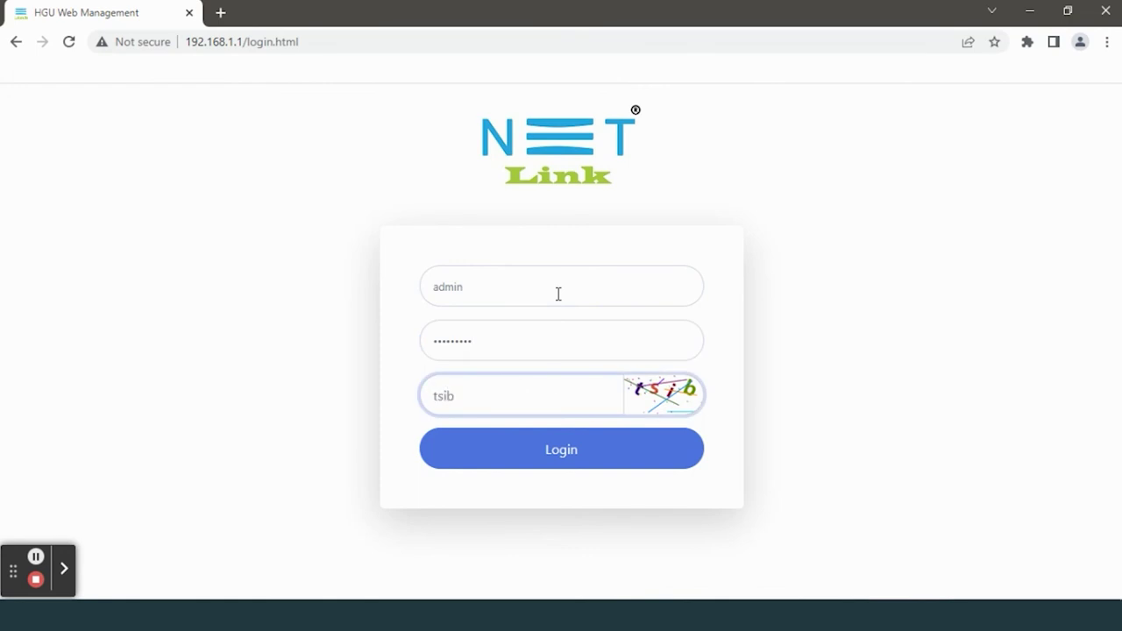
key(Return)
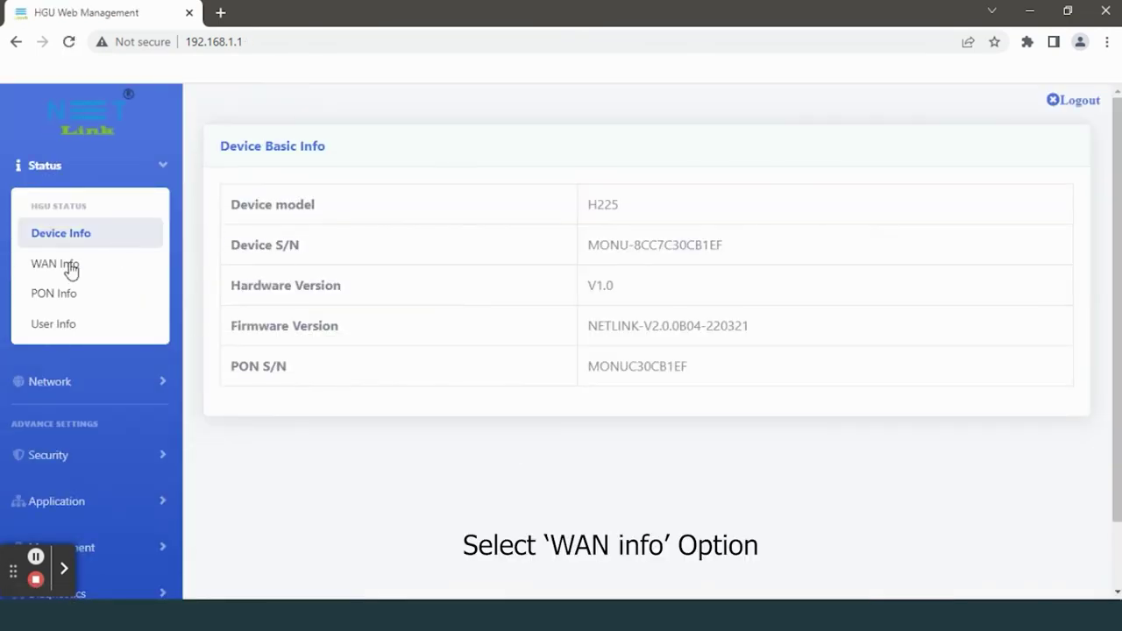
click(68, 267)
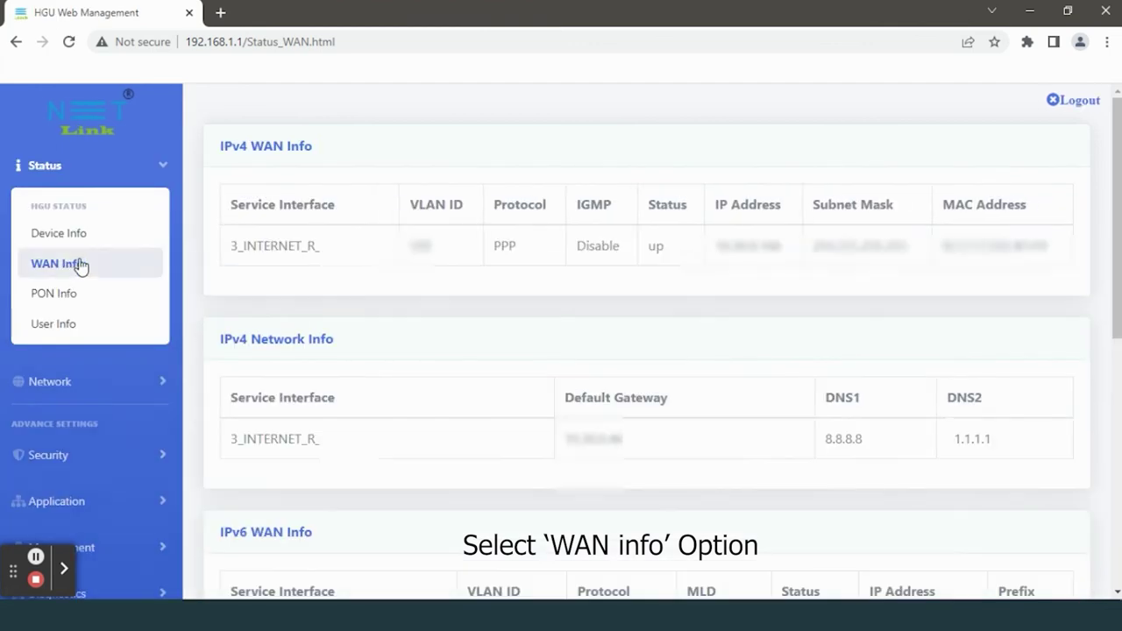